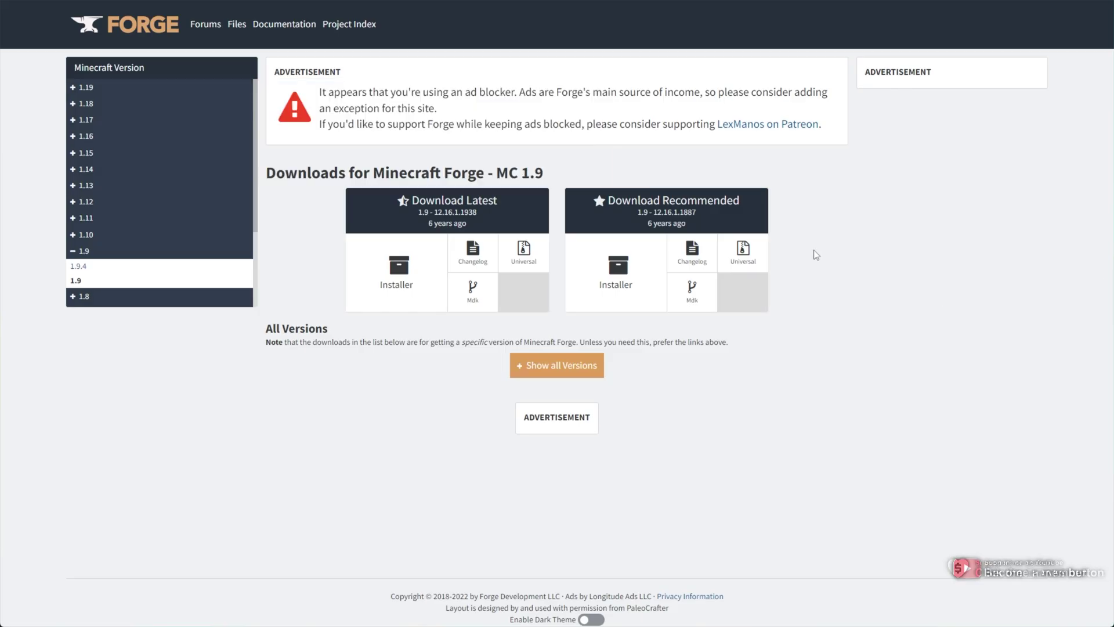
Download the latest Forge installer for Minecraft 1.19 and install the Forge client with it
click(102, 99)
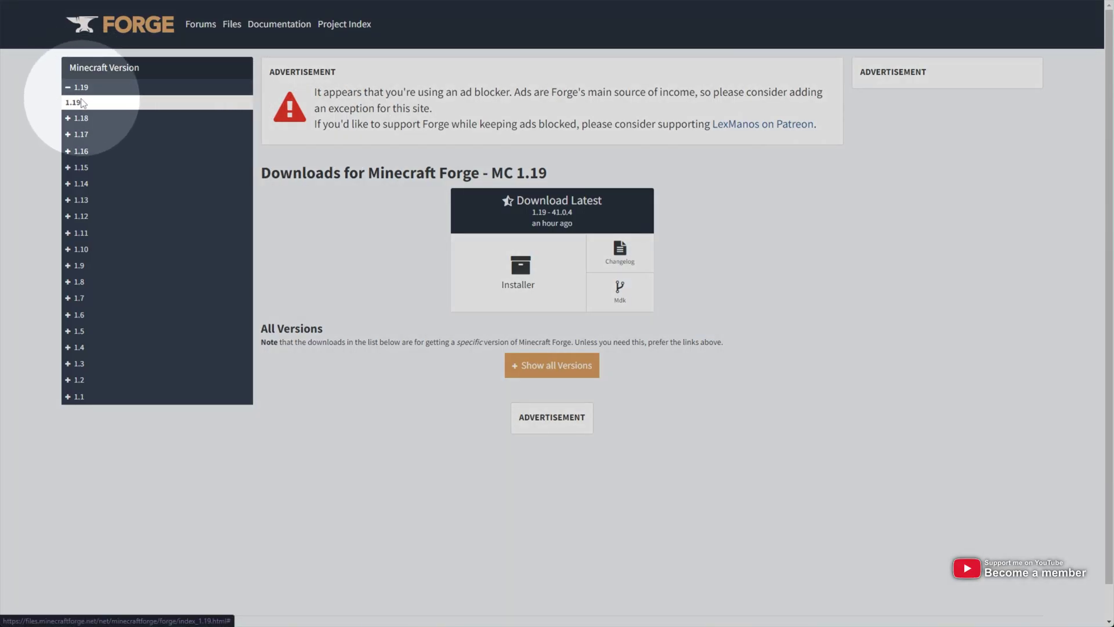
drag(64, 102, 82, 103)
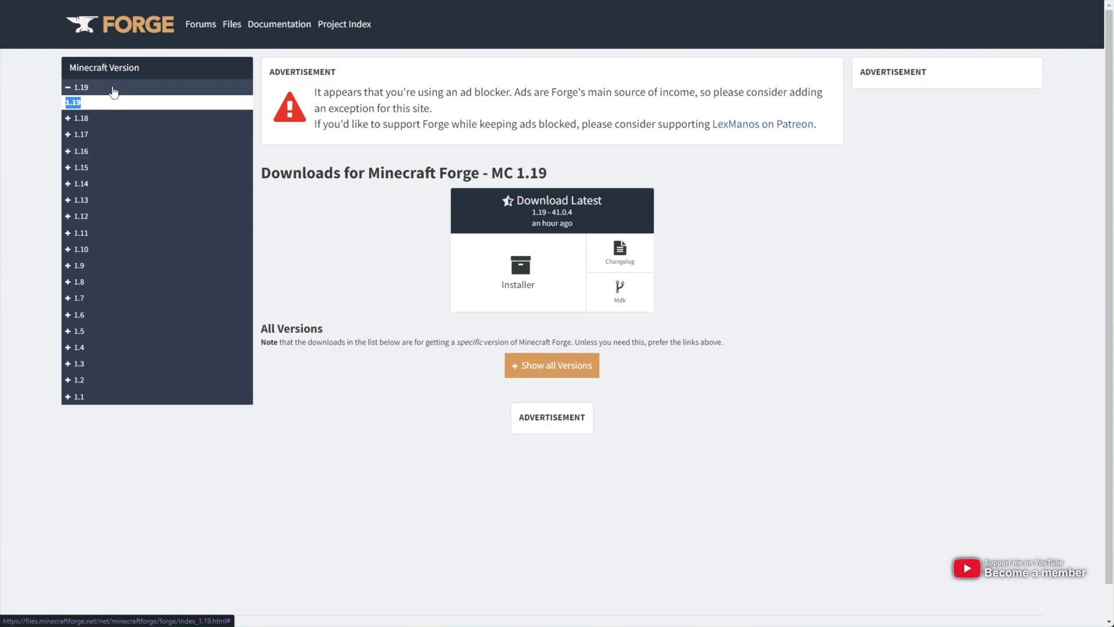
click(341, 257)
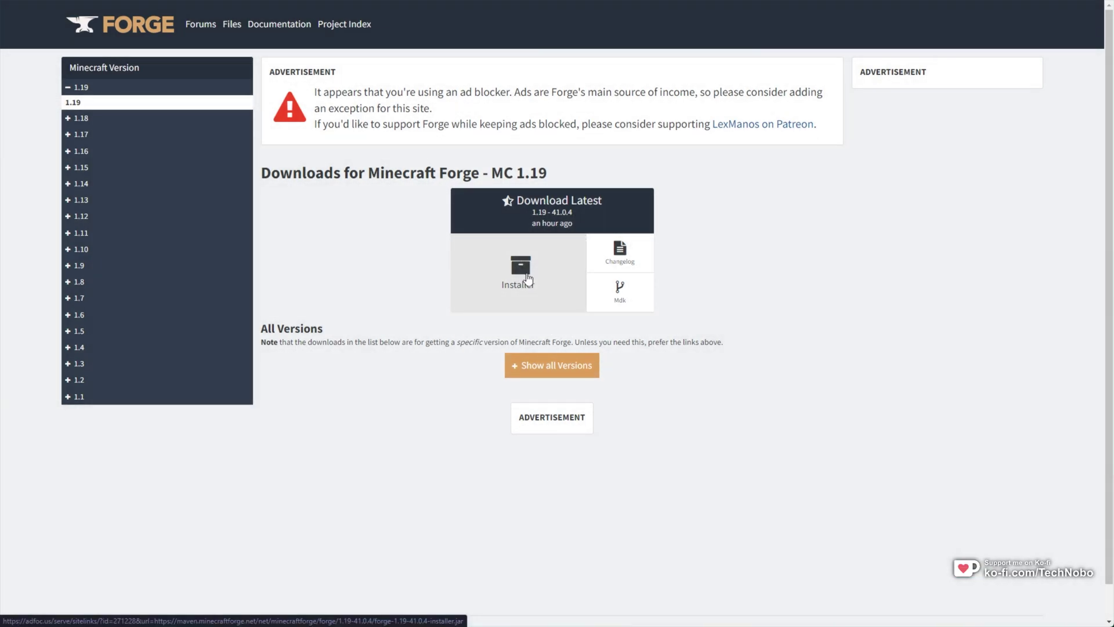
click(528, 279)
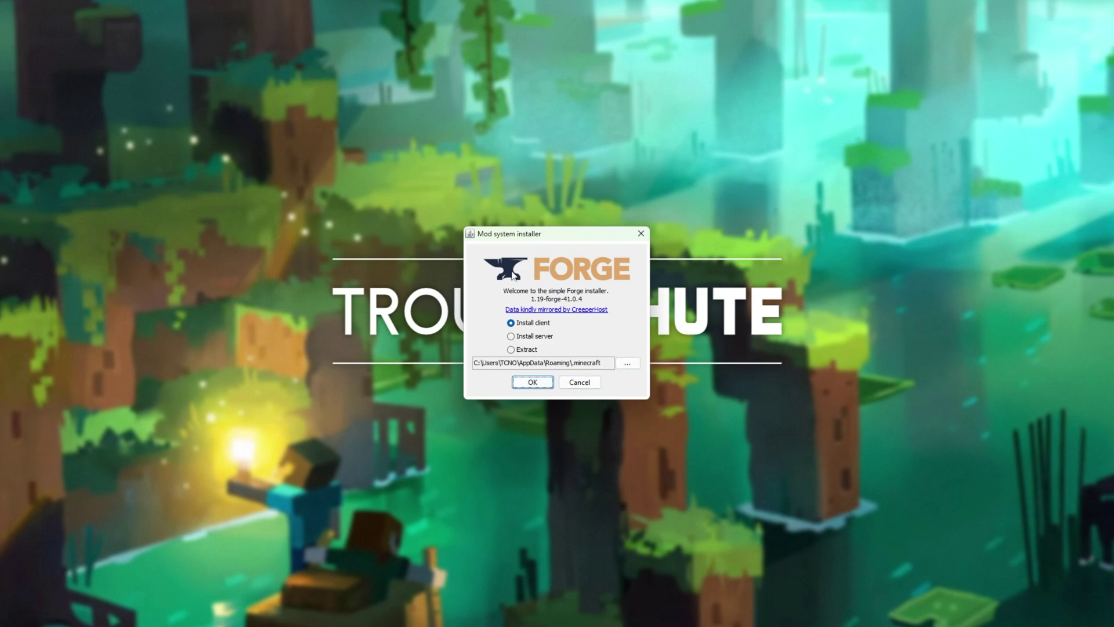
click(524, 326)
click(532, 382)
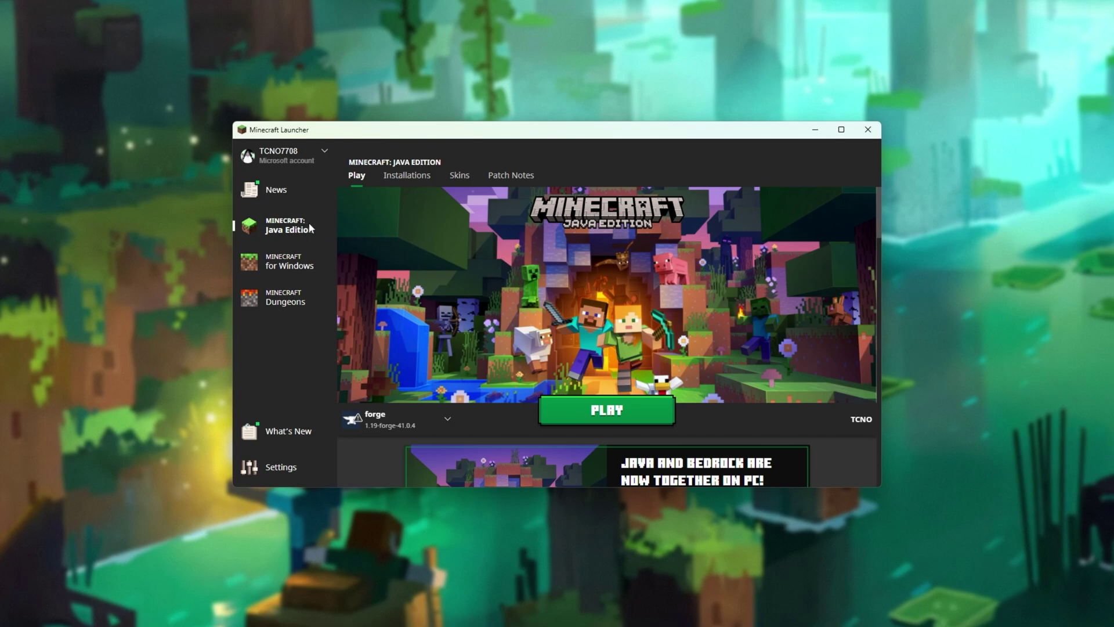
In the Minecraft Launcher, select the forge 1.19-forge-41.0.4 installation, then search the installations for "forge" and open that one for editing
click(397, 423)
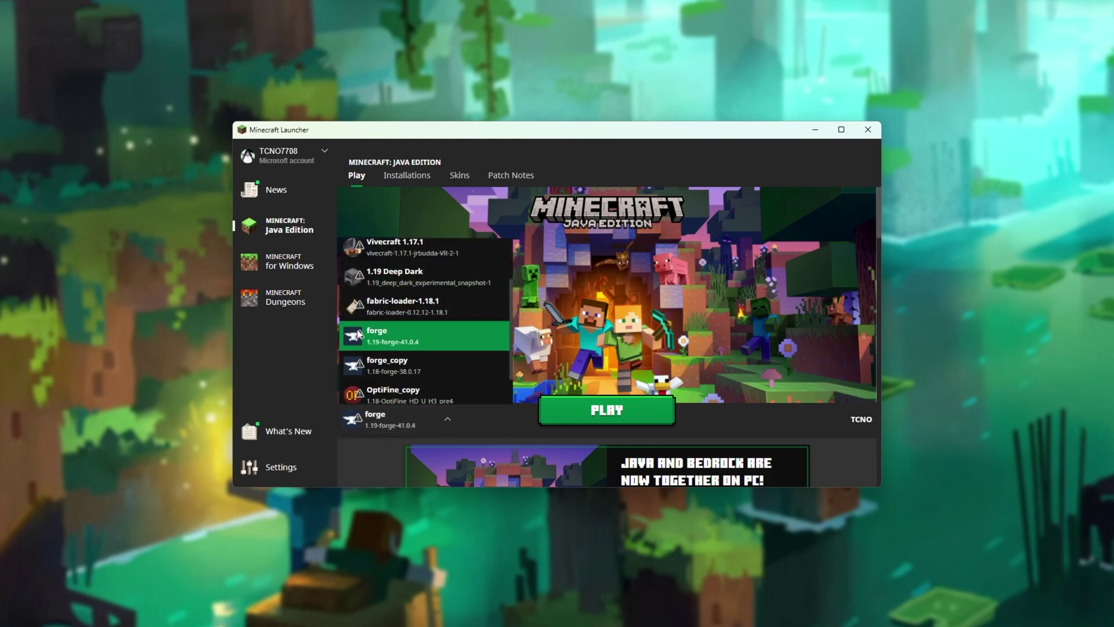
click(398, 336)
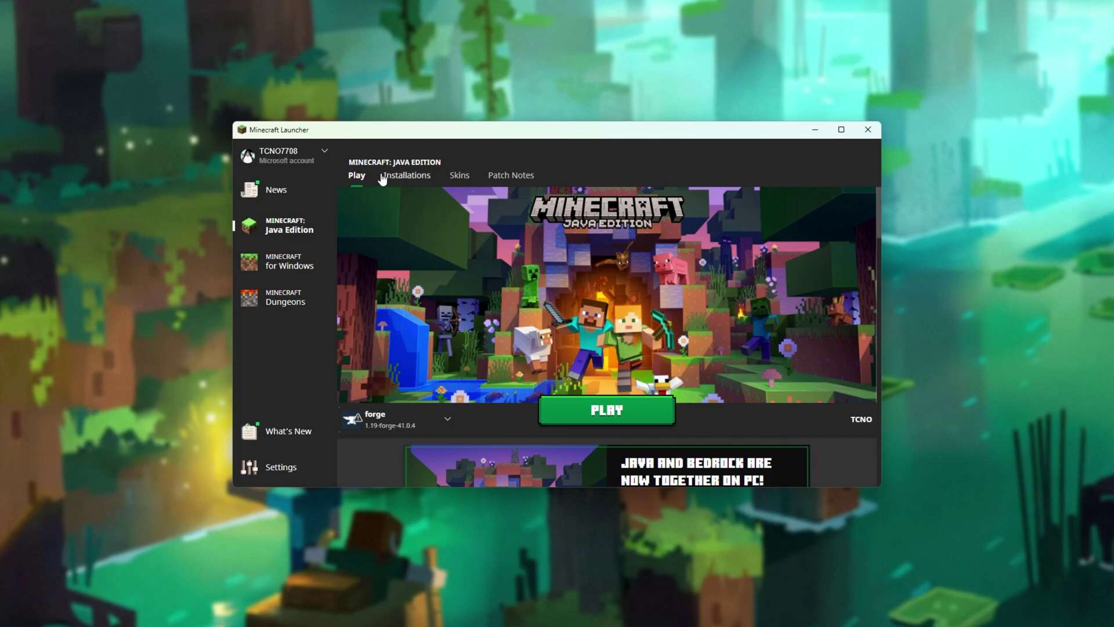
click(406, 175)
click(432, 212)
text(forge)
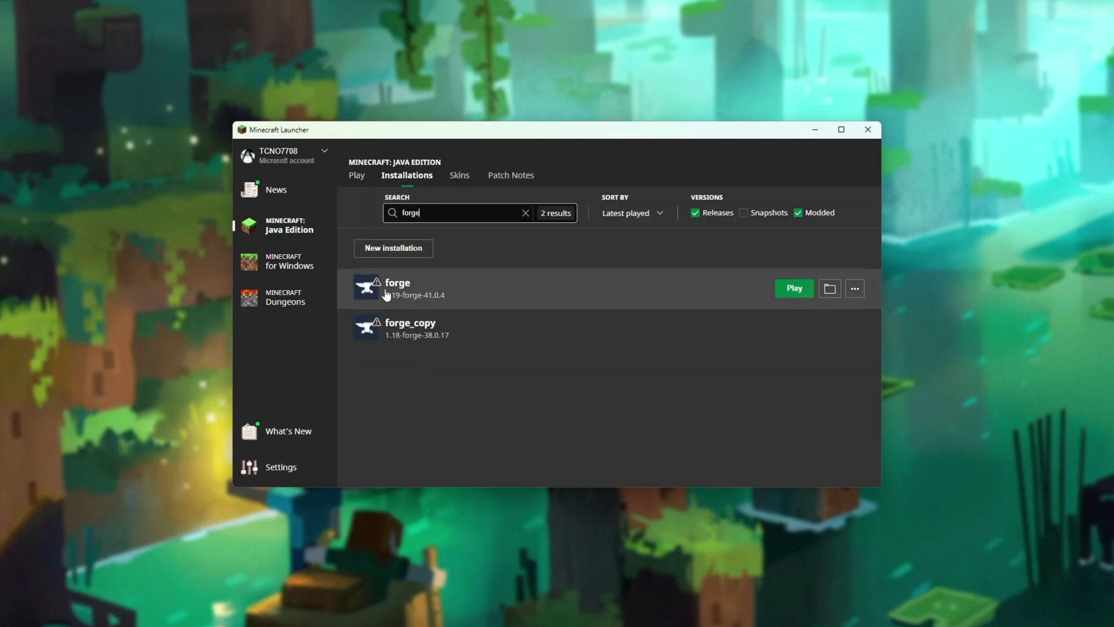
click(855, 289)
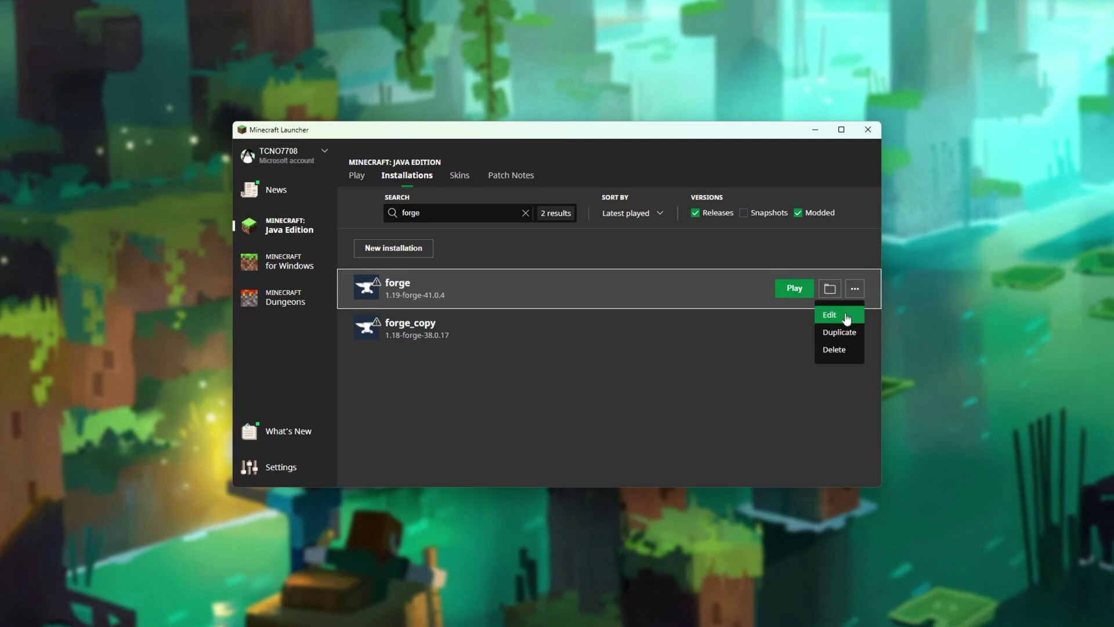
click(846, 316)
Expand the additional options of the forge installation and select the memory amount after -Xmx in the JVM arguments
scroll(728, 312, down, 1)
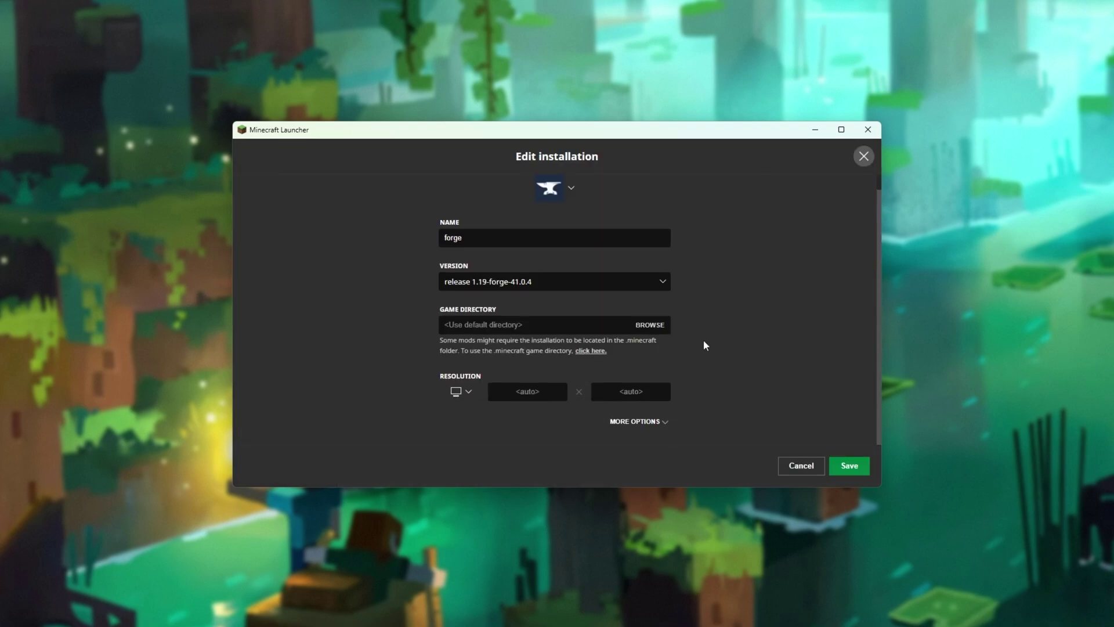
click(641, 428)
scroll(679, 219, down, 3)
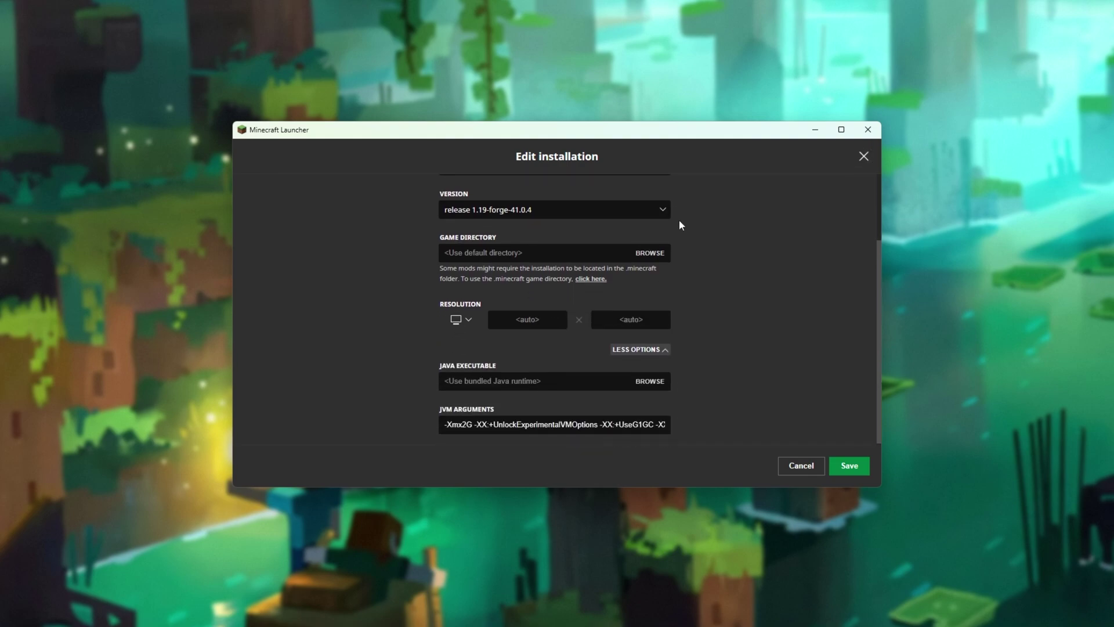
click(451, 423)
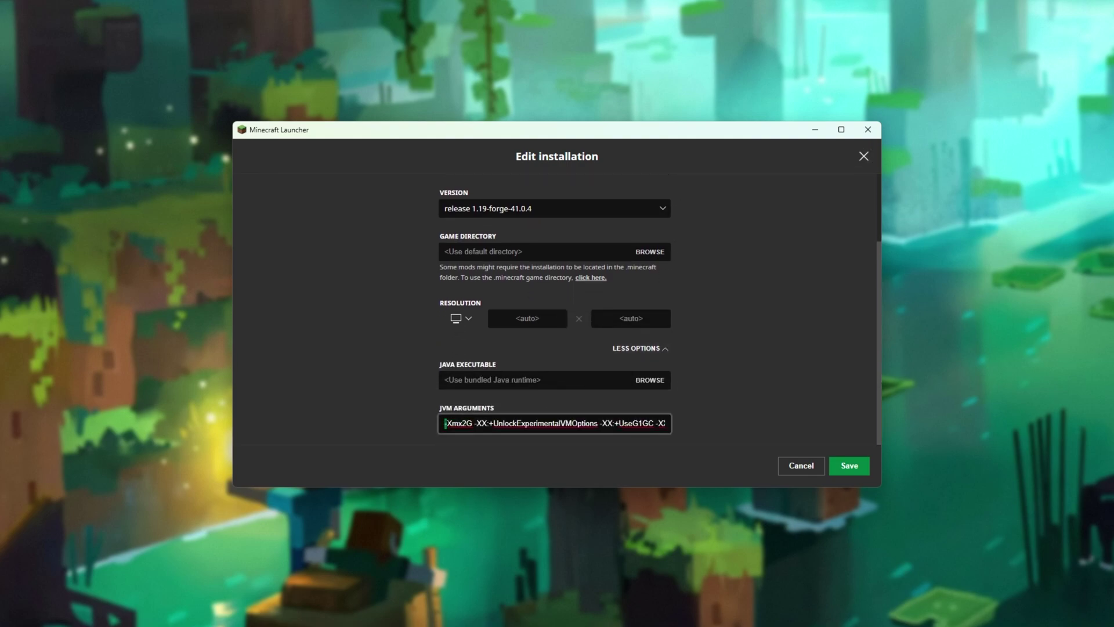
right_click(446, 422)
click(450, 423)
mouse_move(463, 423)
mouse_down()
mouse_move(446, 423)
mouse_move(472, 424)
mouse_up()
Check the computer's total and available memory in Task Manager's performance view, and close Task Manager
key(ctrl+shift+Escape)
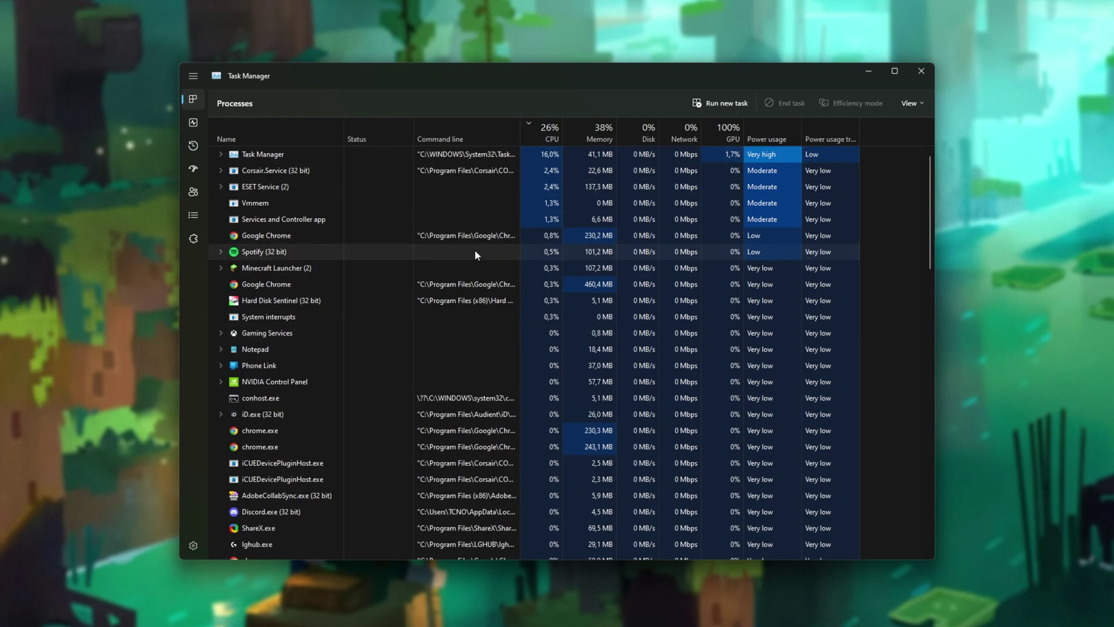
click(197, 117)
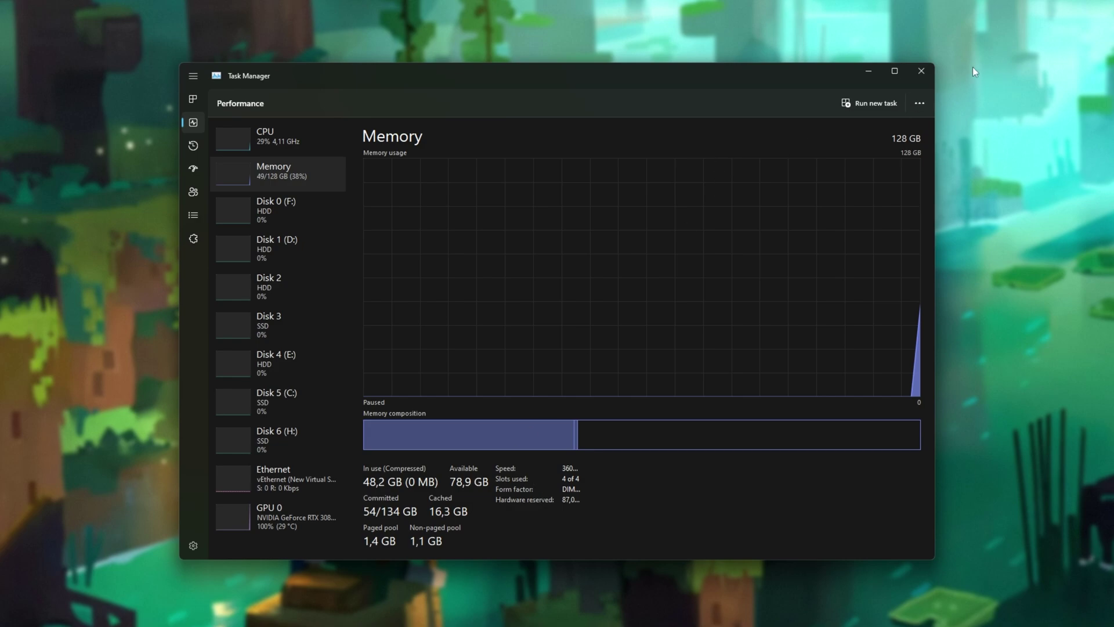
click(921, 71)
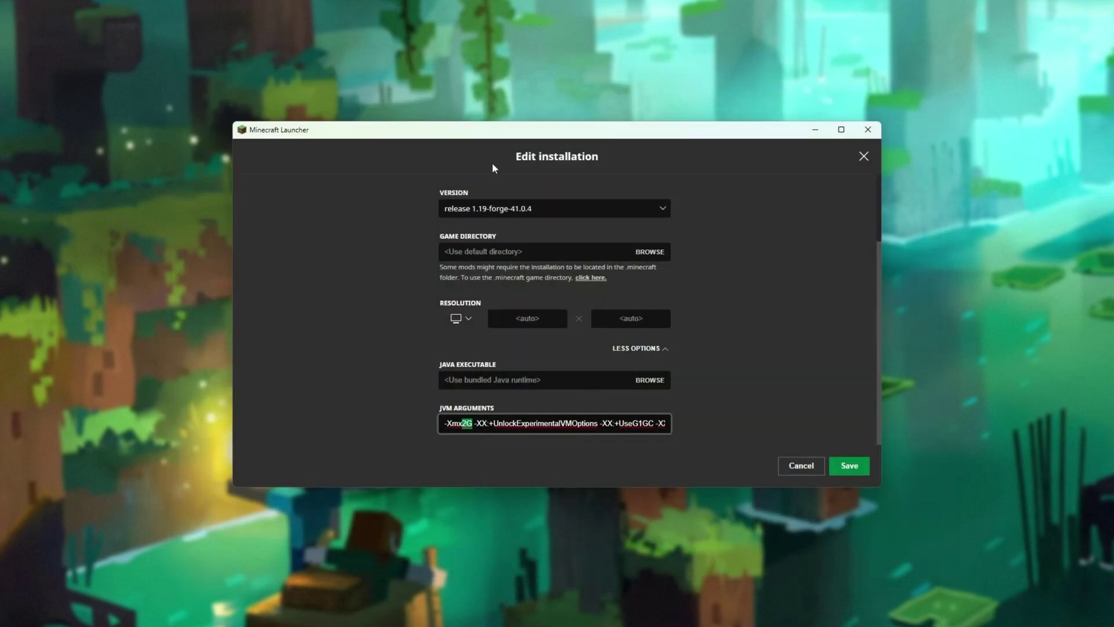
Set the maximum memory in the JVM arguments to -Xmx8G and save the forge installation
click(466, 422)
key(BackSpace)
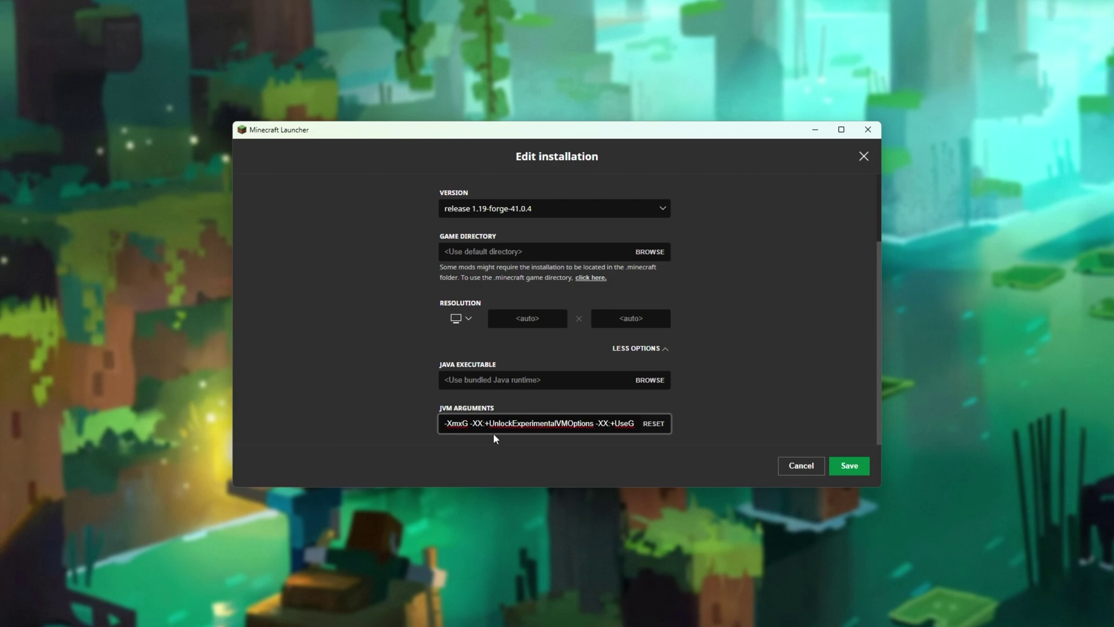
text(8)
click(849, 467)
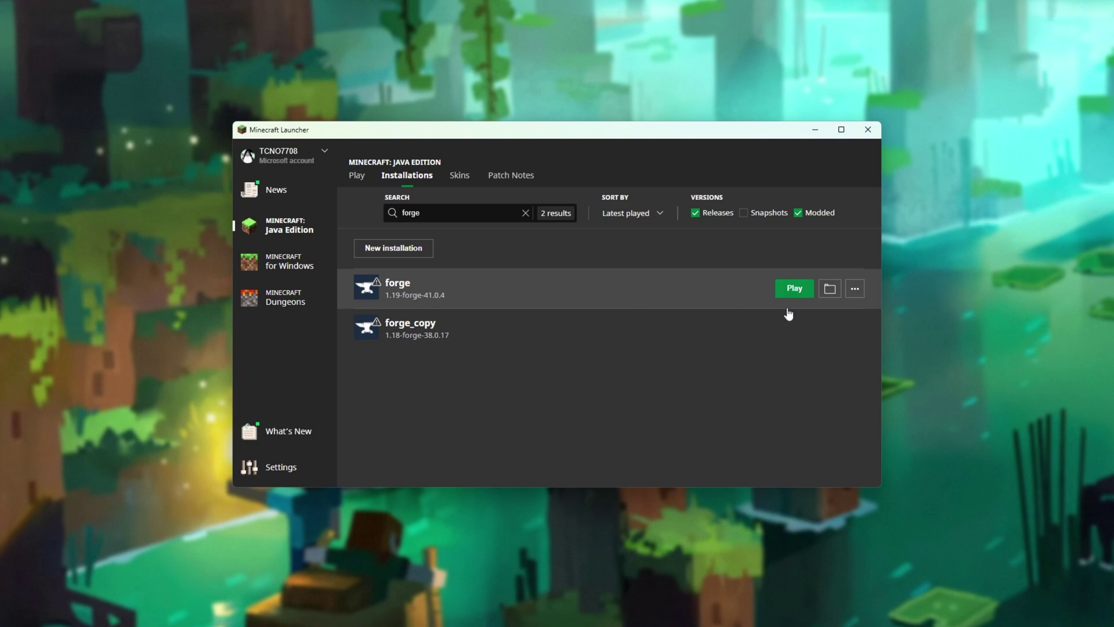
Launch the forge 1.19-forge-41.0.4 installation, accepting the modified-installation risks and turning off further warnings for it
click(358, 182)
mouse_move(418, 423)
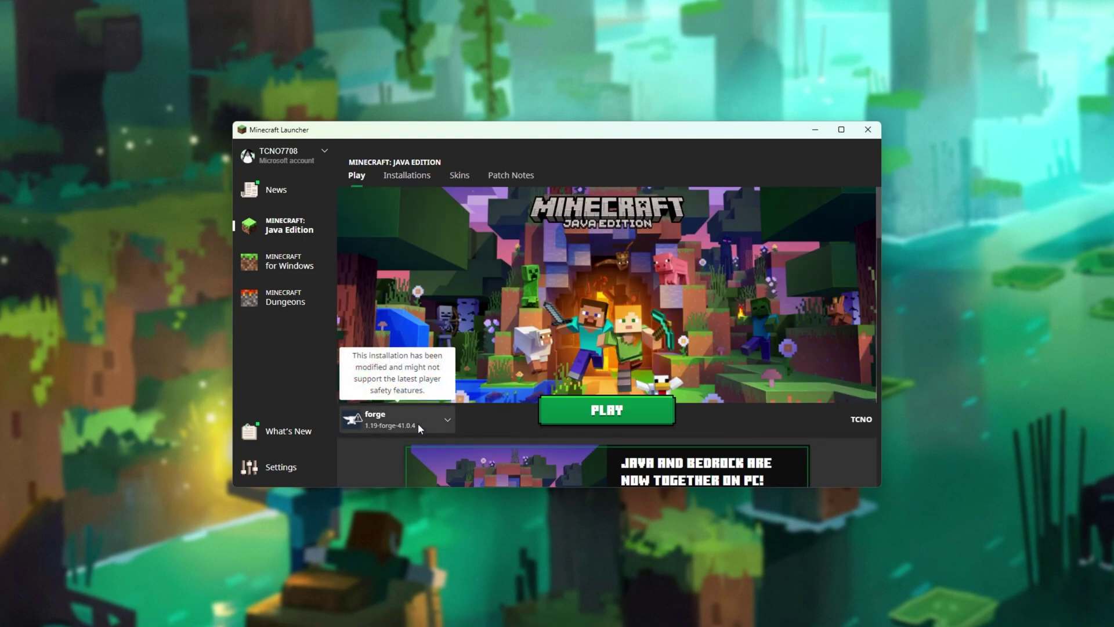
click(594, 416)
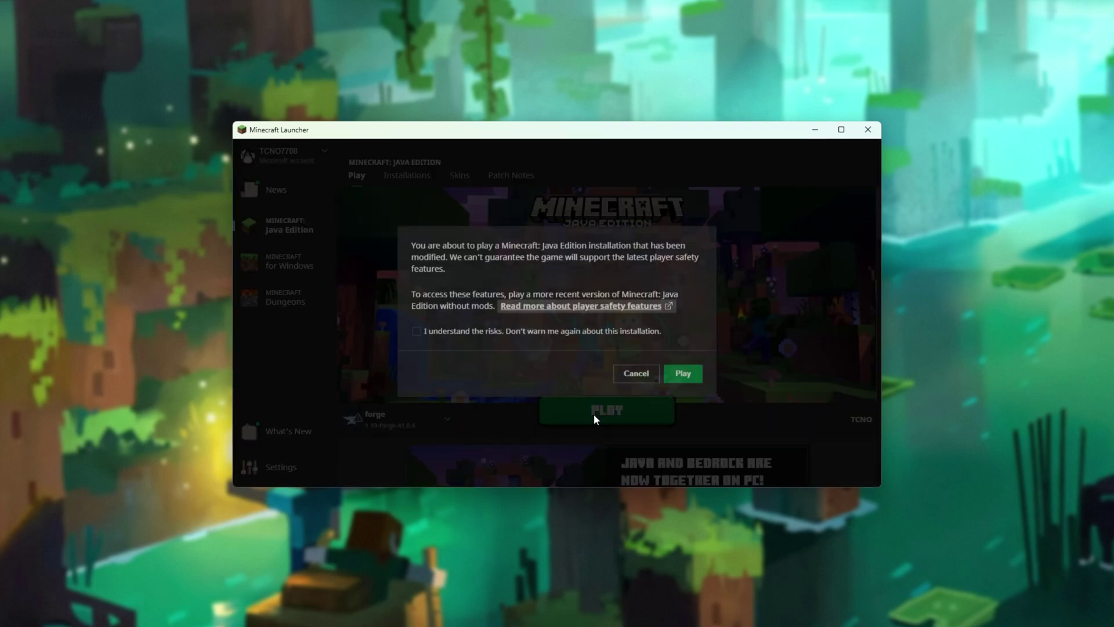
click(601, 335)
click(683, 375)
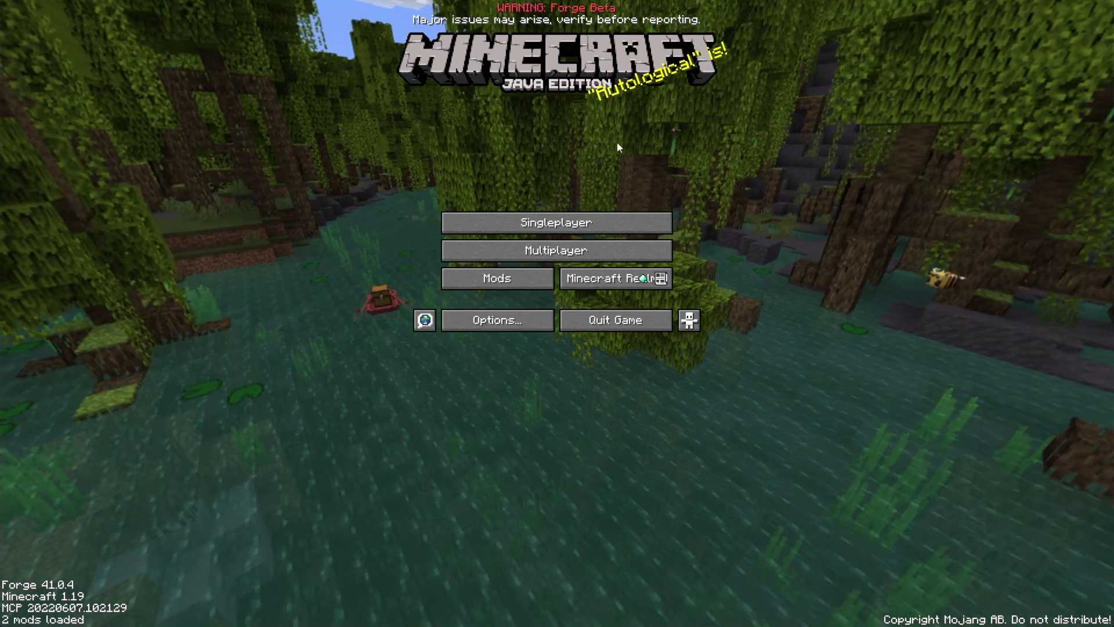
Open the mods folder from the game's mod list and select all the mod files in it
click(470, 278)
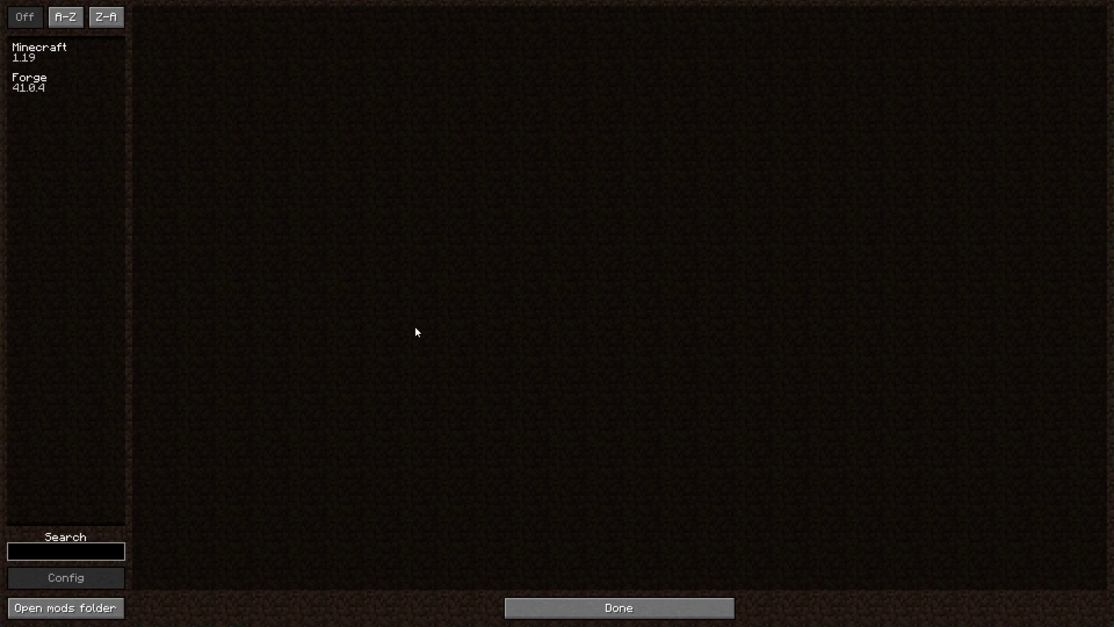
click(100, 617)
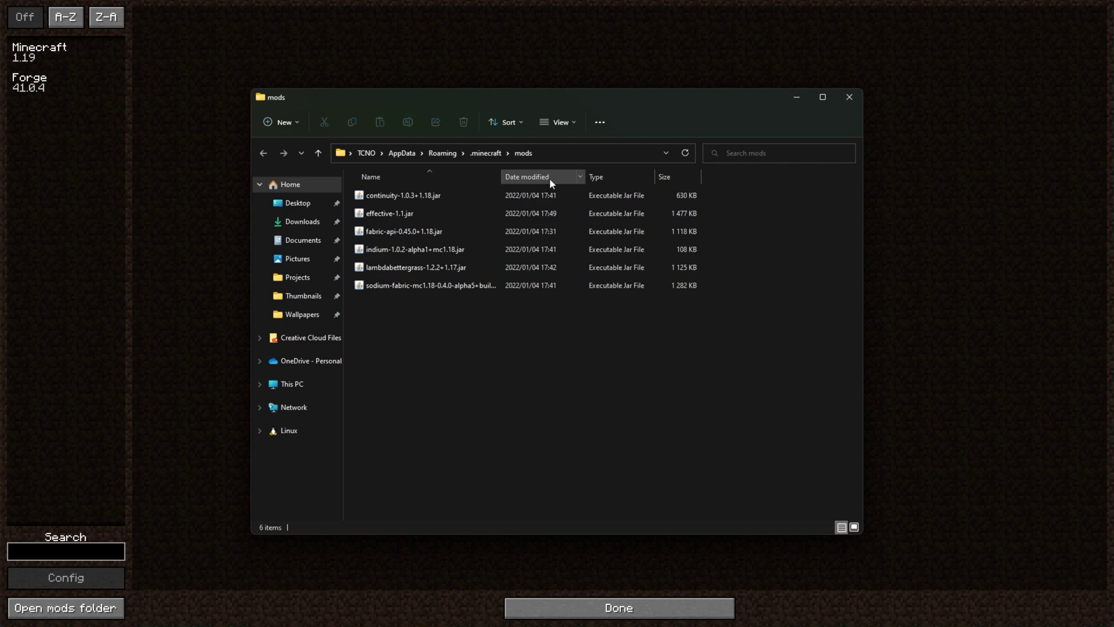
key(ctrl+a)
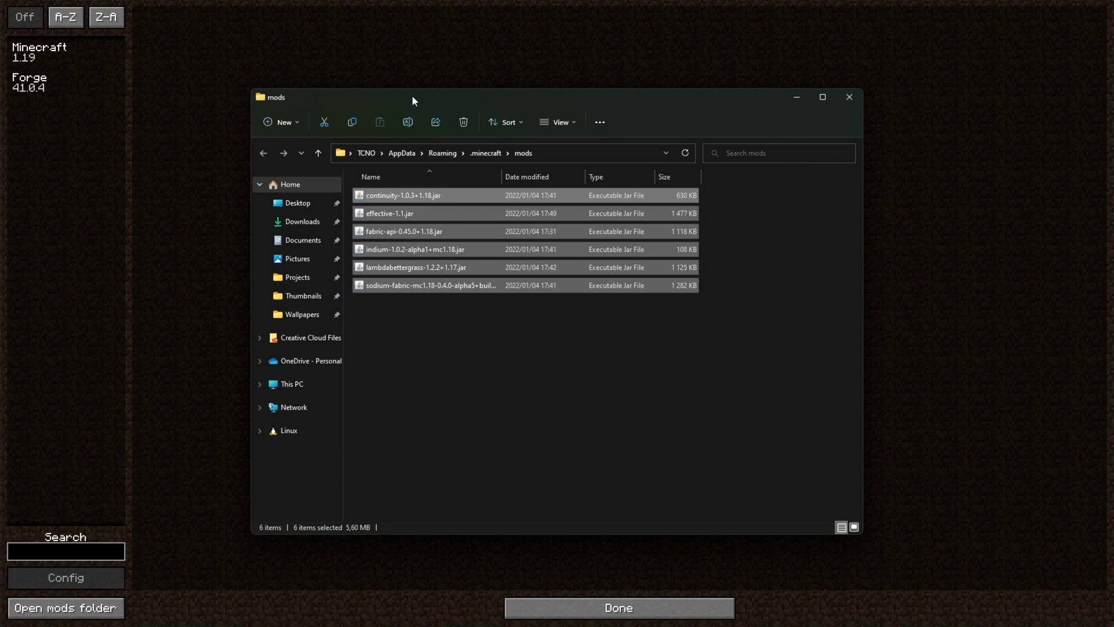
drag(524, 263, 648, 354)
right_click(514, 231)
click(590, 437)
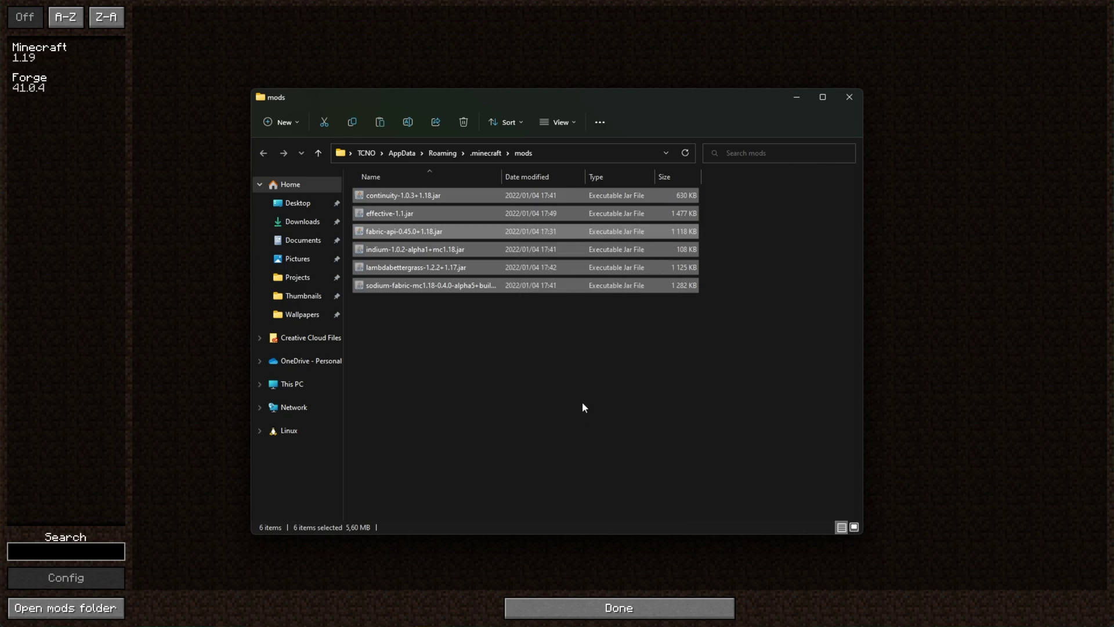
Try to rename the mods folder inside .minecraft to "mods 1.18"
click(490, 154)
key(F2)
key(End)
text(1.18)
key(Return)
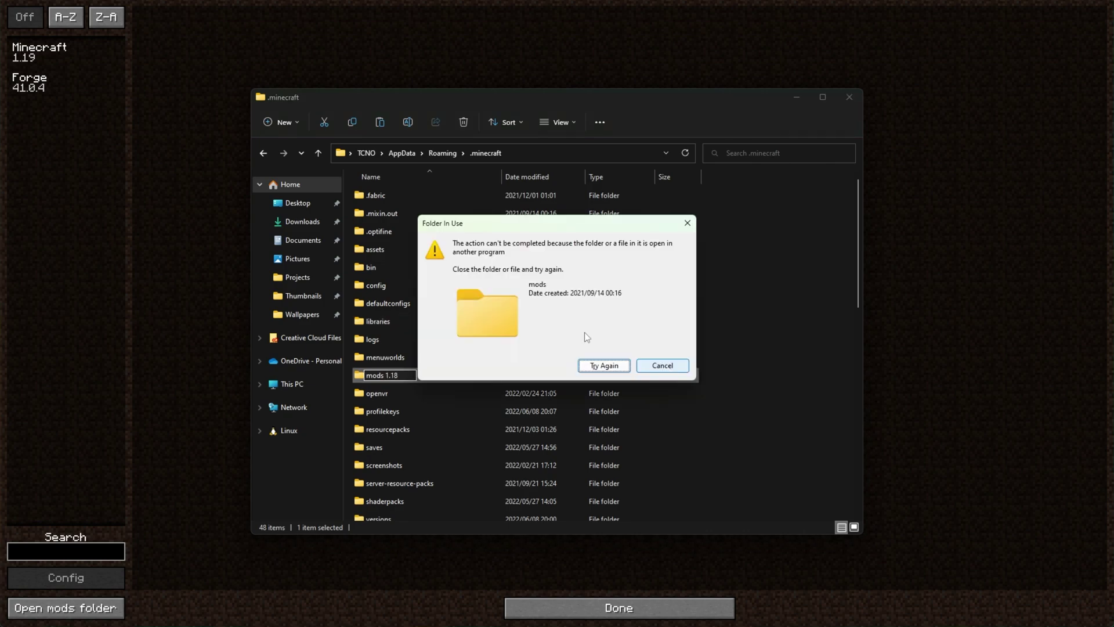